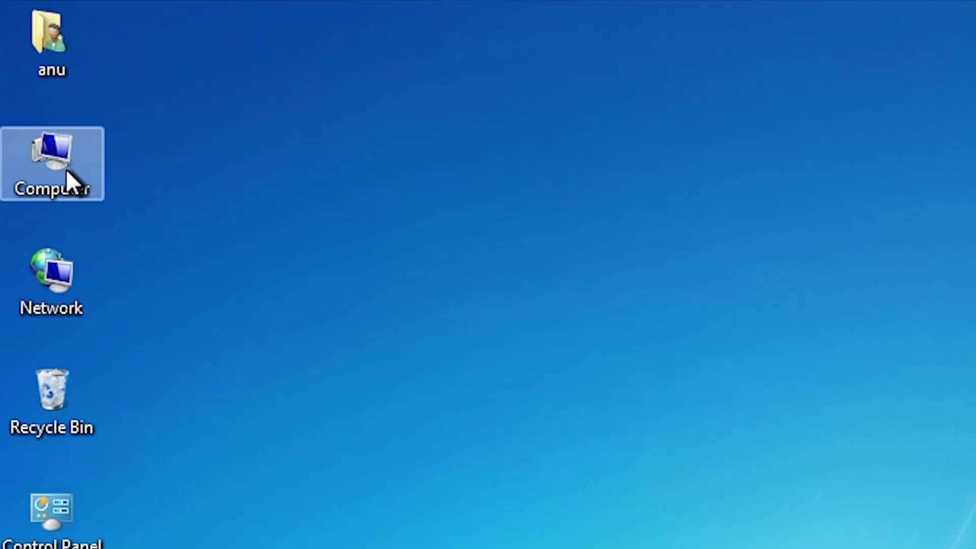
Step: Check the computer's system properties for the Windows edition and system type
{"action": "right_click", "coordinate": [66, 169]}
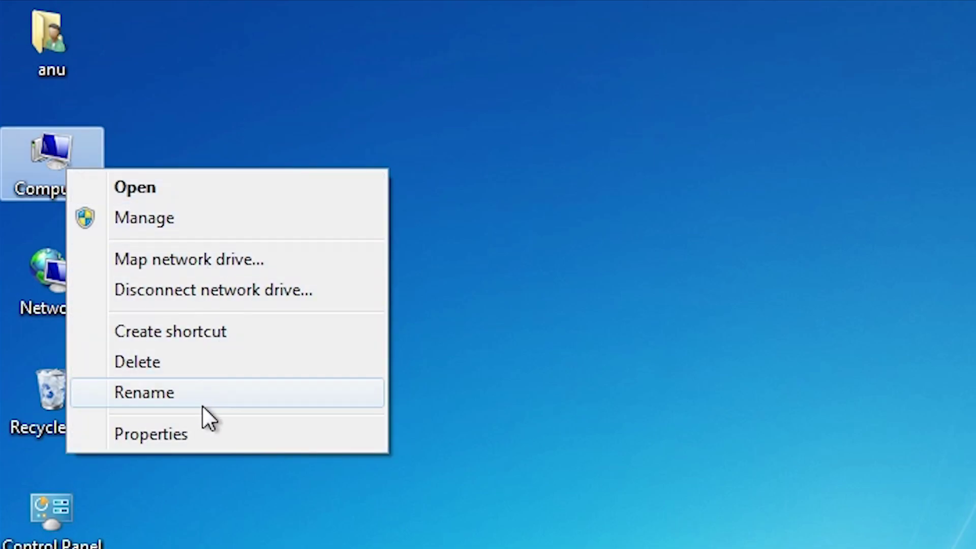
{"action": "left_click", "coordinate": [193, 435]}
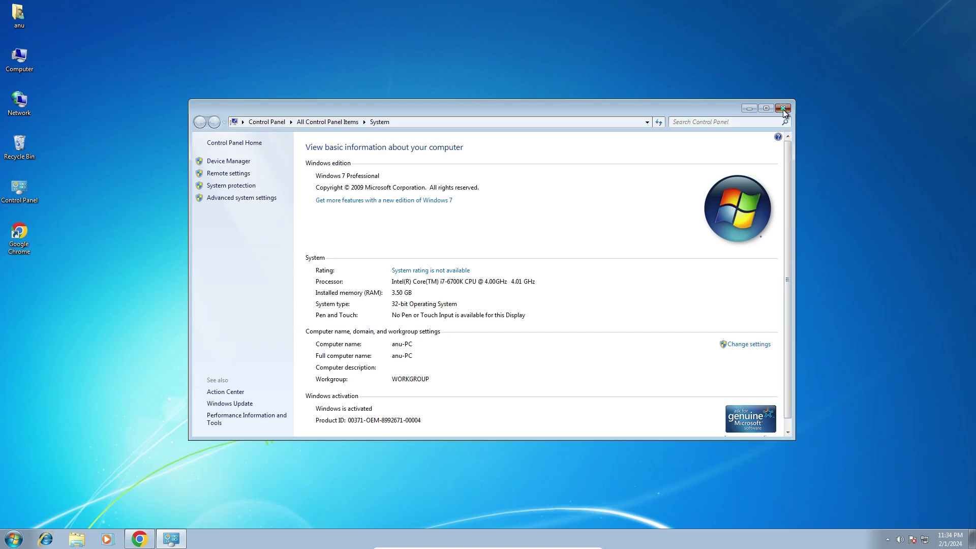
{"action": "left_click", "coordinate": [782, 105]}
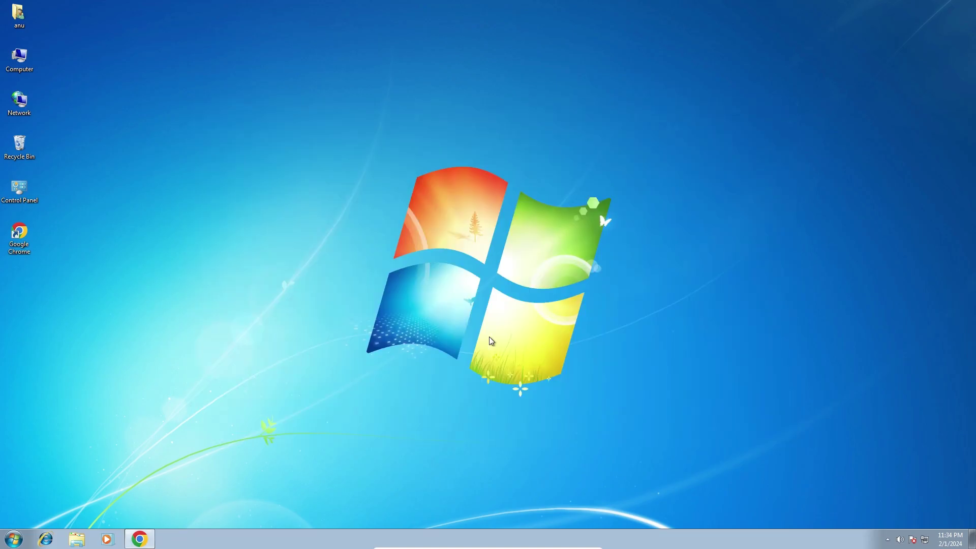
Step: Switch to Chrome, search Google for "hp laserjet p1108 printer driver" and open HP's P1108 software and driver page in a new tab
{"action": "left_click", "coordinate": [139, 539]}
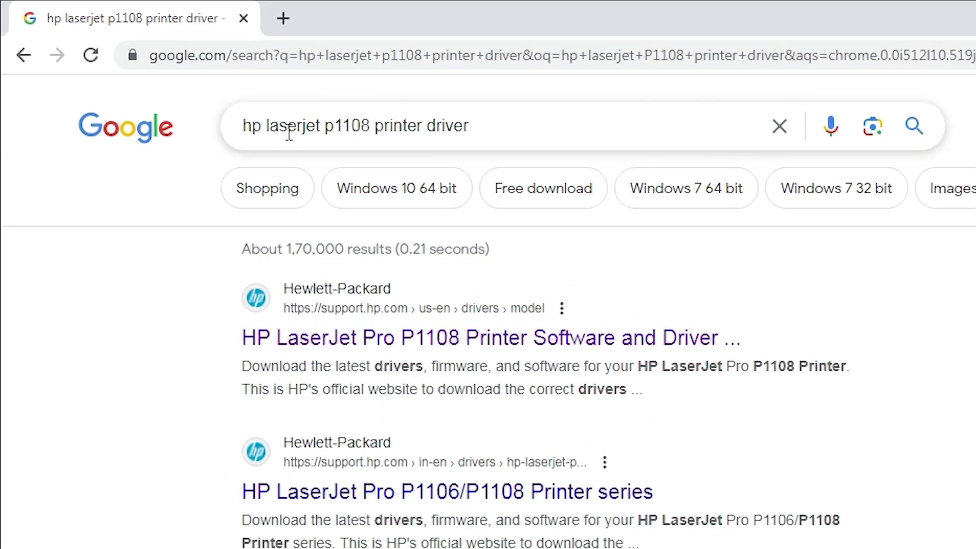
{"action": "left_click", "coordinate": [466, 132]}
{"action": "key", "text": "Return"}
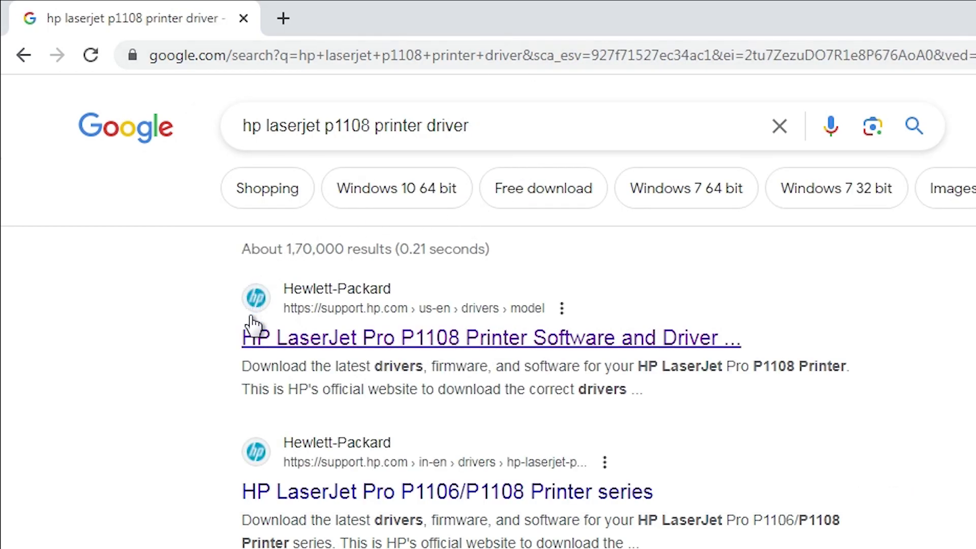
{"action": "right_click", "coordinate": [394, 340]}
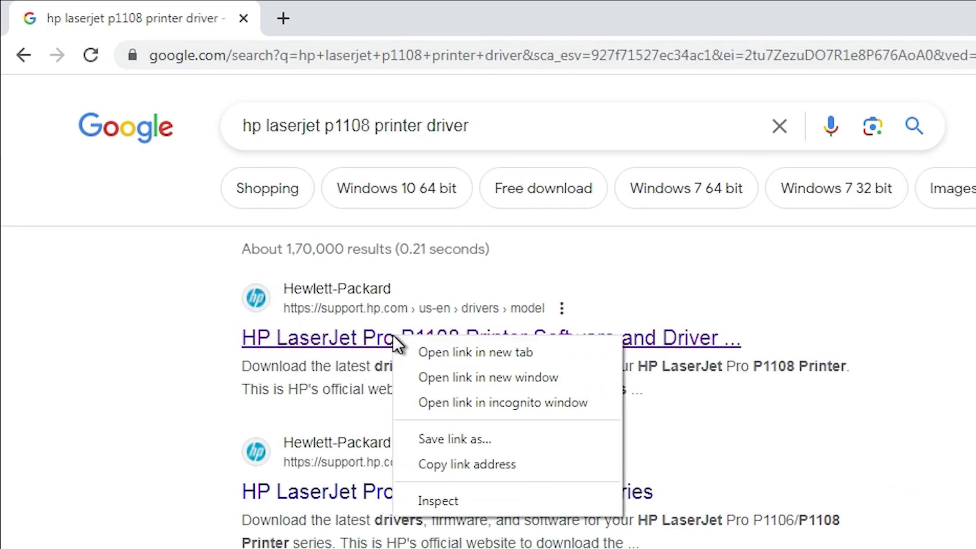
{"action": "left_click", "coordinate": [457, 348]}
{"action": "left_click", "coordinate": [388, 11]}
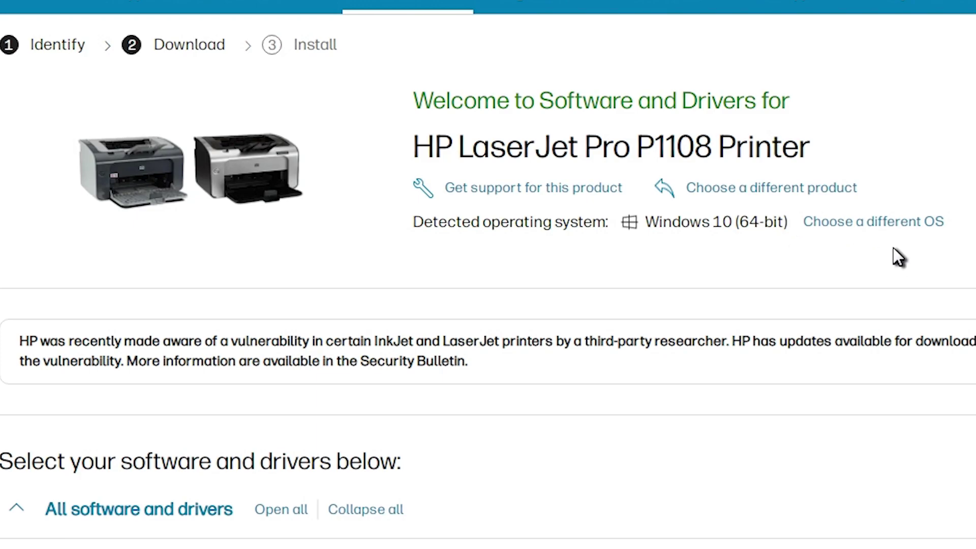
Step: Change the operating system for the driver list to Windows, version Windows 7 (32-bit)
{"action": "left_click", "coordinate": [882, 224]}
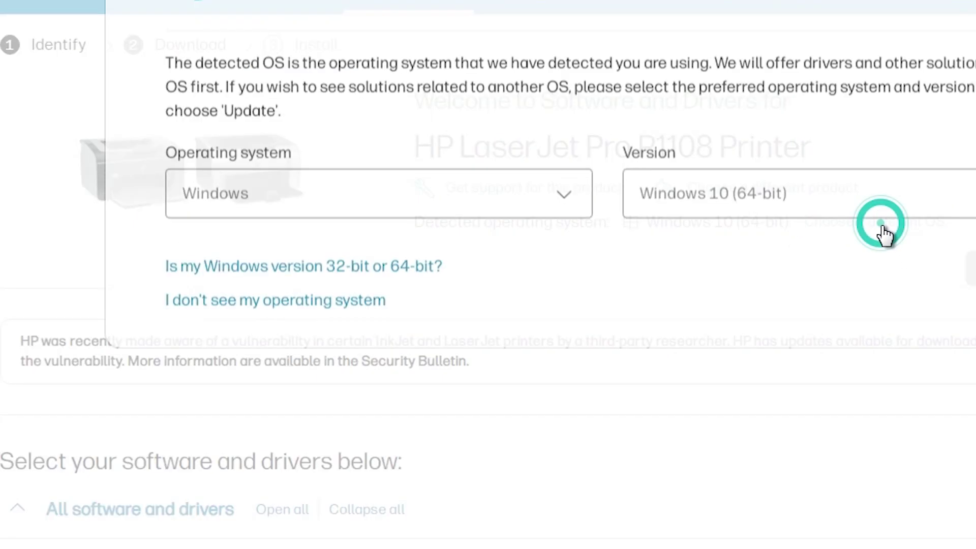
{"action": "left_click", "coordinate": [422, 183]}
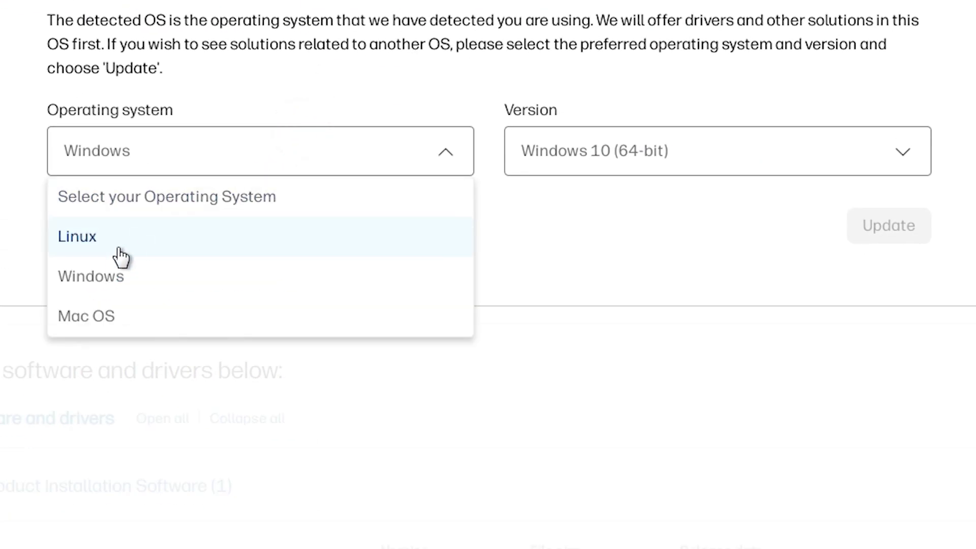
{"action": "left_click", "coordinate": [105, 272]}
{"action": "left_click", "coordinate": [618, 158]}
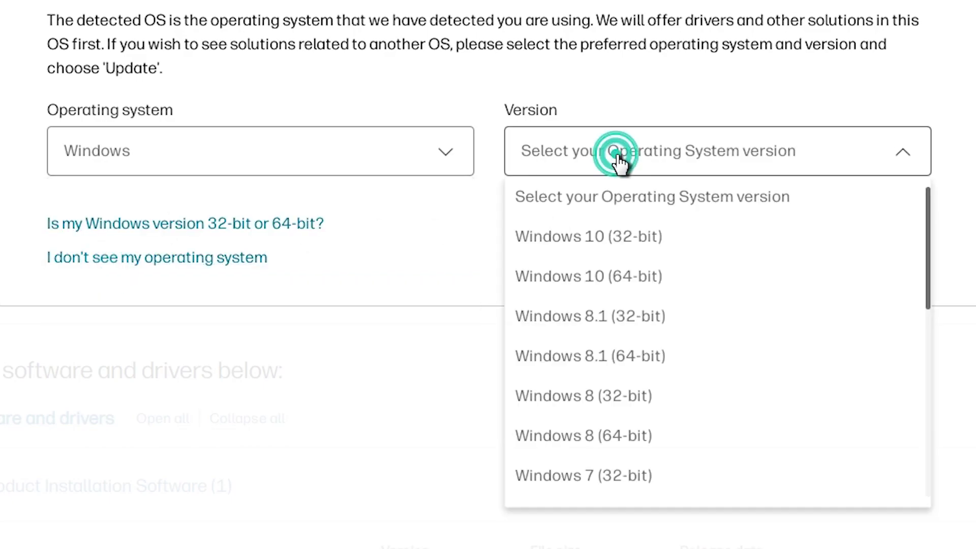
{"action": "scroll", "coordinate": [660, 315], "scroll_direction": "down", "scroll_amount": 2}
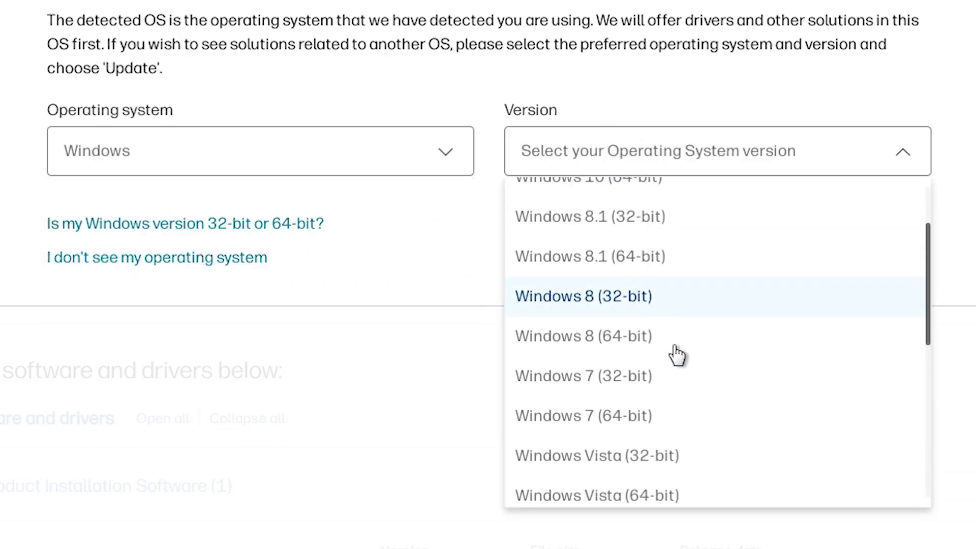
{"action": "left_click", "coordinate": [664, 391]}
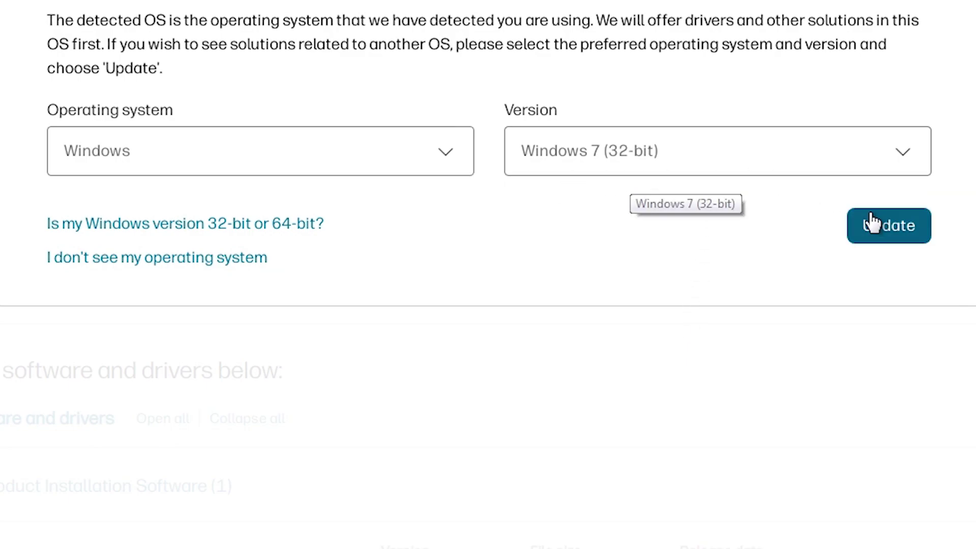
{"action": "left_click", "coordinate": [900, 236]}
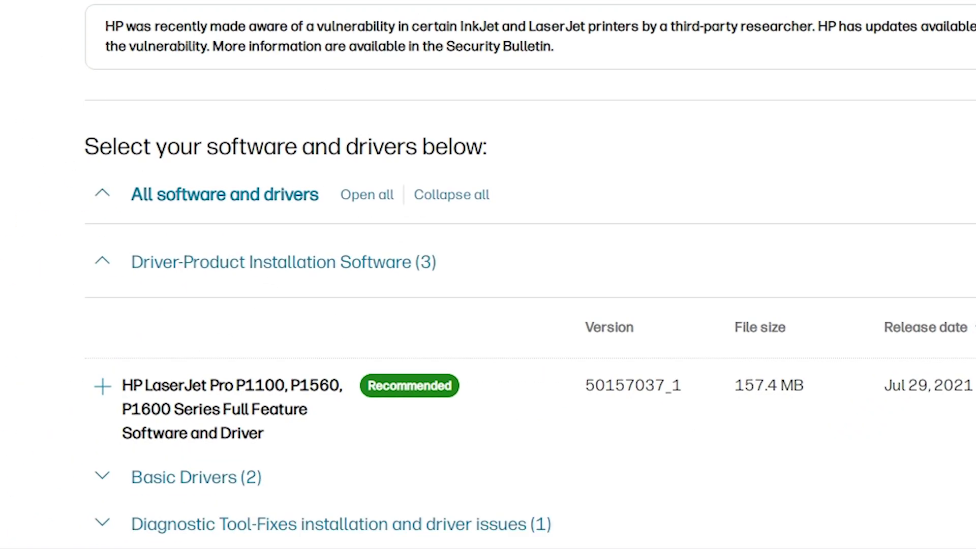
Step: Download the recommended HP LaserJet Pro P1100, P1560, P1600 Series Full Feature Software and Driver and dismiss the feedback survey
{"action": "scroll", "coordinate": [488, 275], "scroll_direction": "down", "scroll_amount": 3}
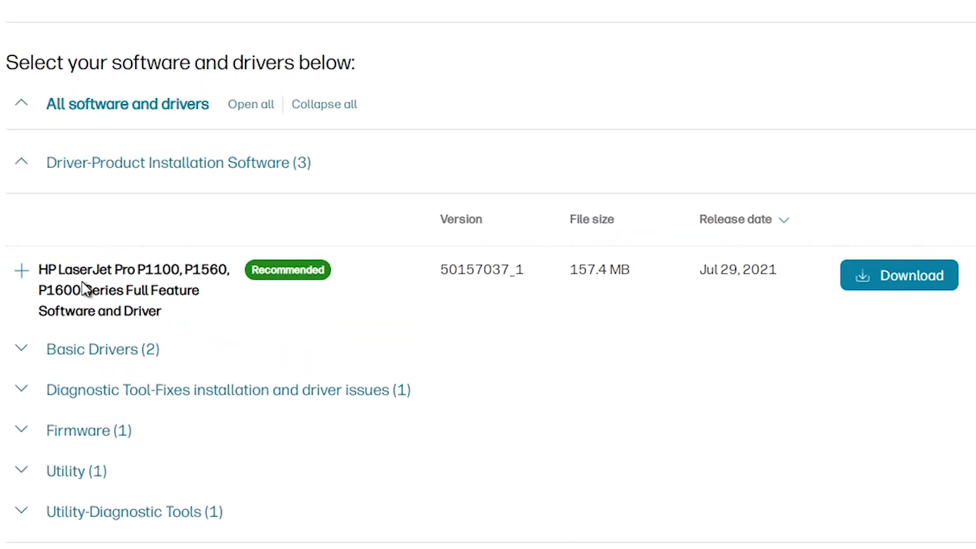
{"action": "left_click_drag", "start_coordinate": [108, 270], "coordinate": [150, 290]}
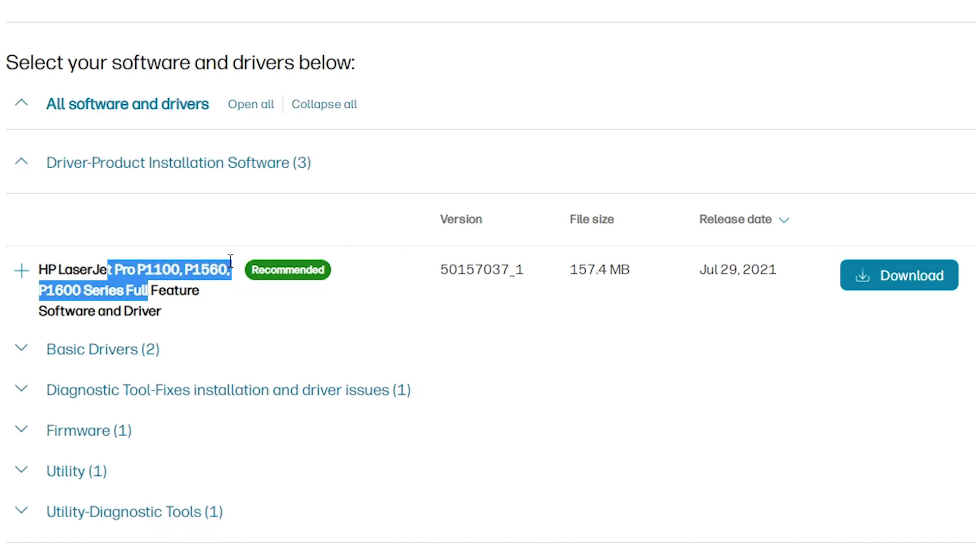
{"action": "left_click", "coordinate": [920, 276]}
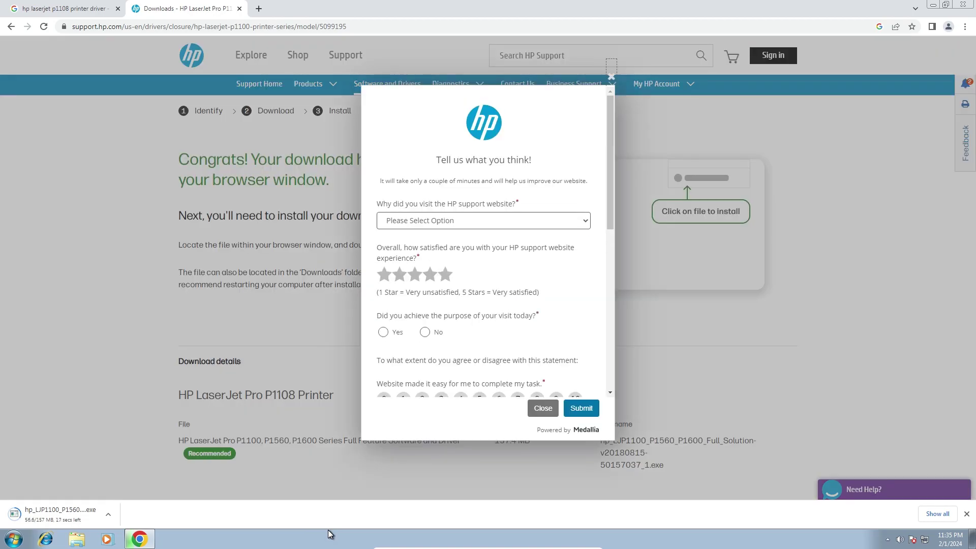
{"action": "left_click", "coordinate": [535, 404]}
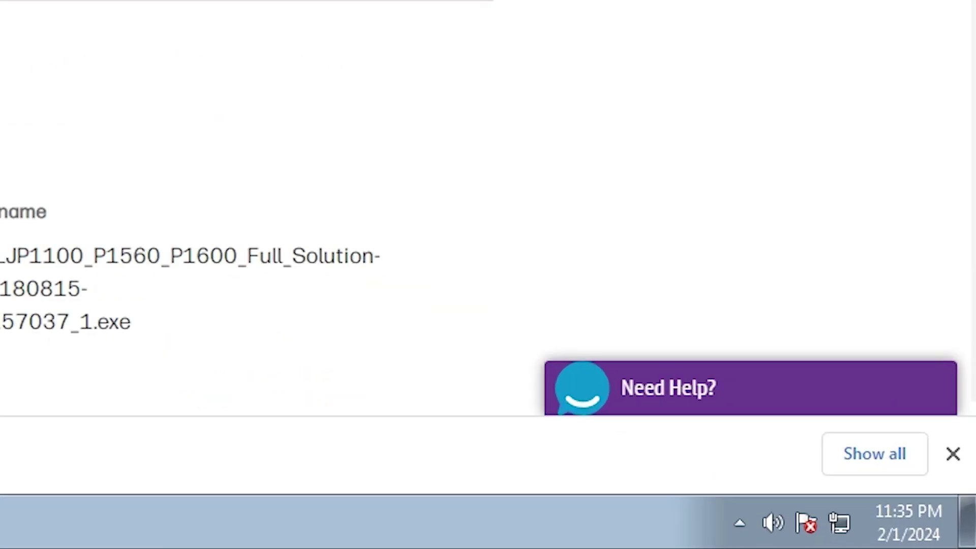
Step: Show the downloaded driver installer in its folder and move it onto the desktop below the Google Chrome icon
{"action": "left_click", "coordinate": [854, 454]}
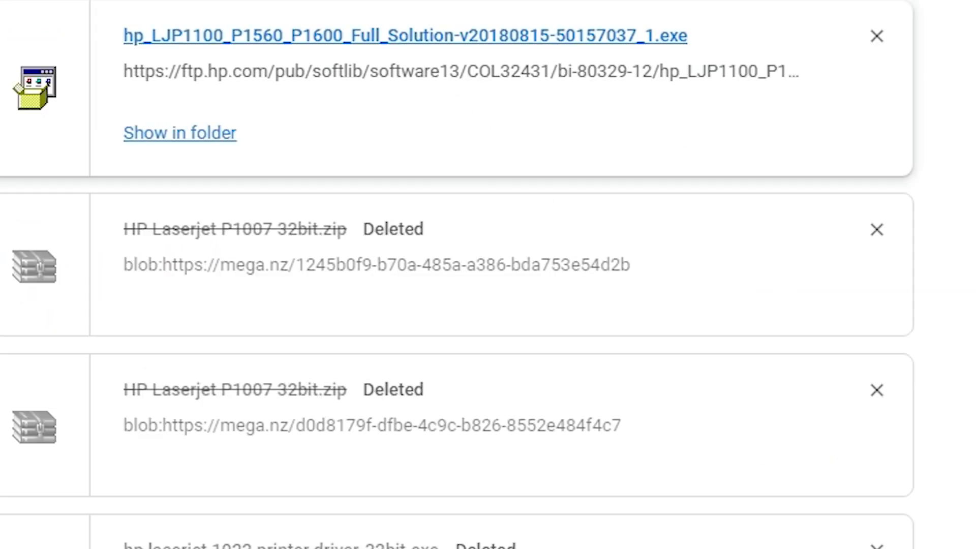
{"action": "left_click", "coordinate": [317, 242]}
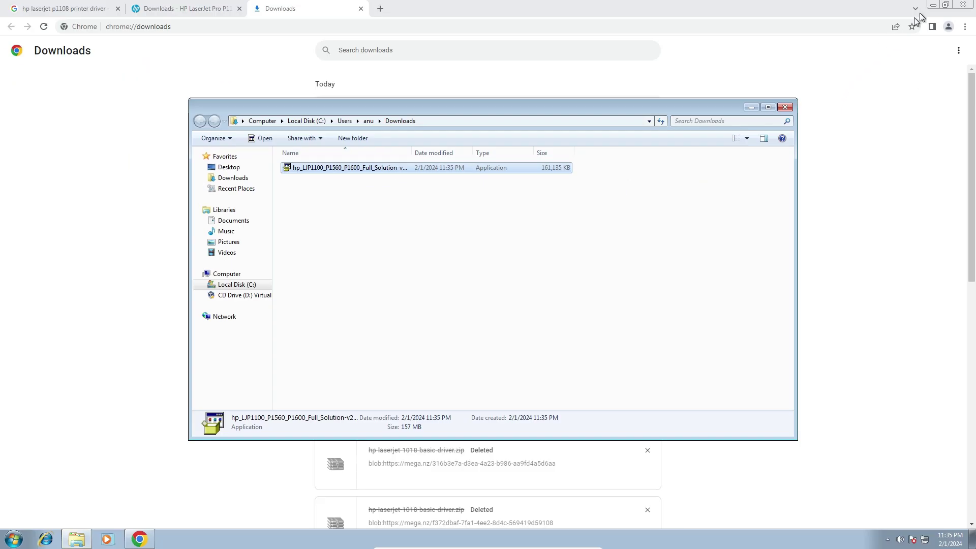
{"action": "left_click", "coordinate": [934, 8]}
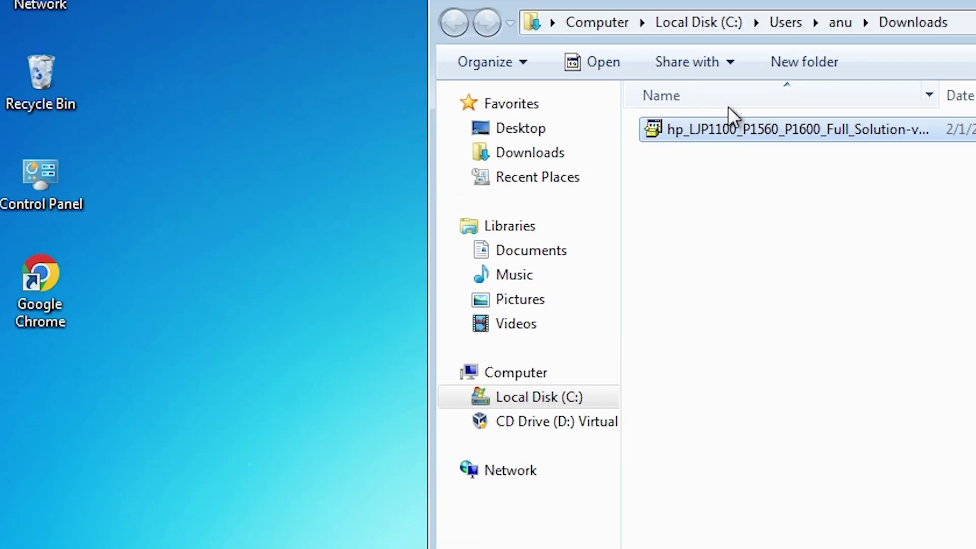
{"action": "left_click_drag", "start_coordinate": [735, 128], "coordinate": [300, 277]}
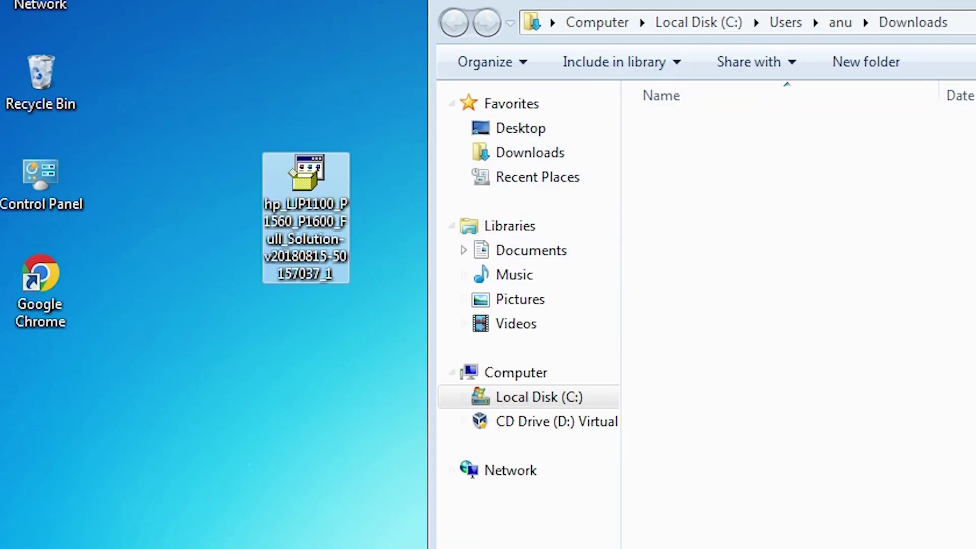
{"action": "key", "text": "alt+F4"}
{"action": "left_click_drag", "start_coordinate": [306, 160], "coordinate": [68, 379]}
{"action": "left_click_drag", "start_coordinate": [68, 219], "coordinate": [72, 211]}
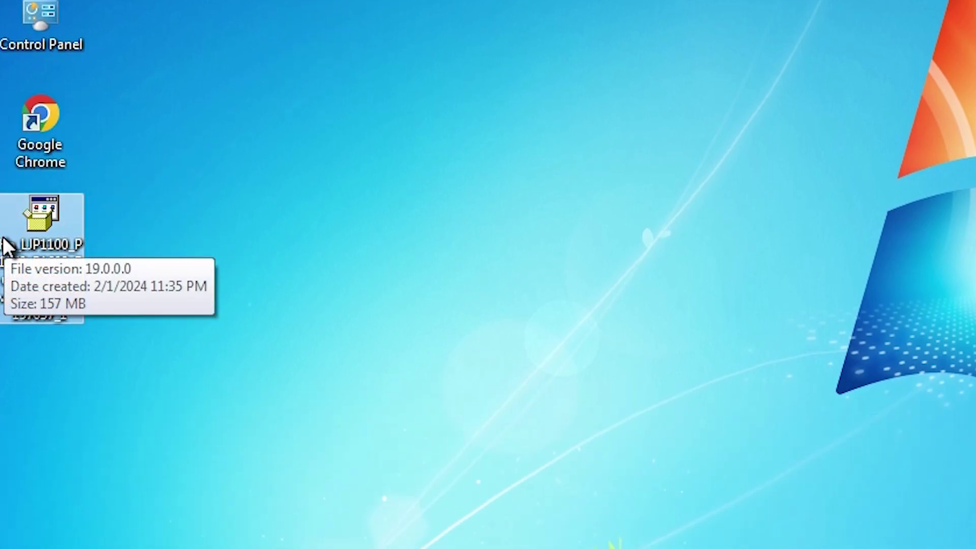
Step: Extract the driver installer with WinRAR into its own folder on the desktop and look through the extracted files
{"action": "right_click", "coordinate": [38, 221]}
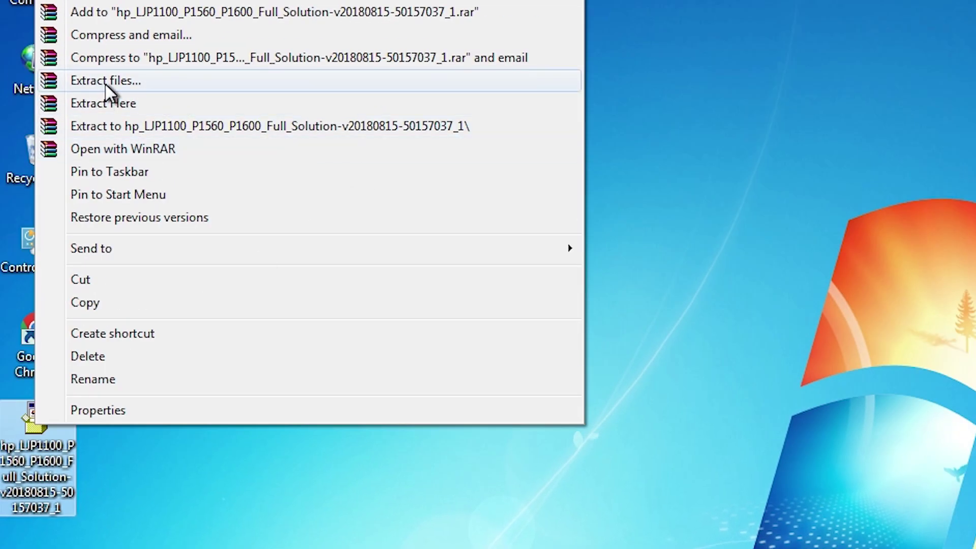
{"action": "left_click", "coordinate": [106, 81]}
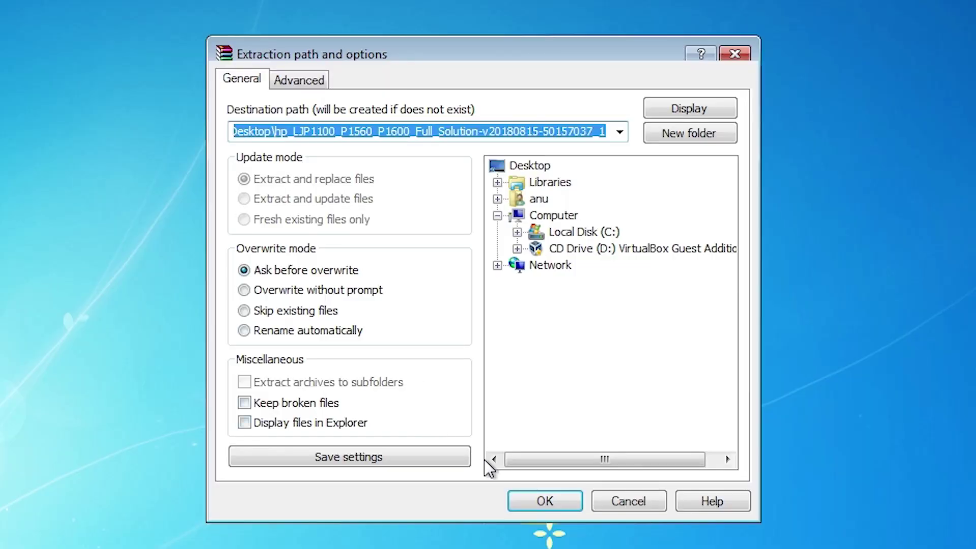
{"action": "left_click", "coordinate": [524, 486]}
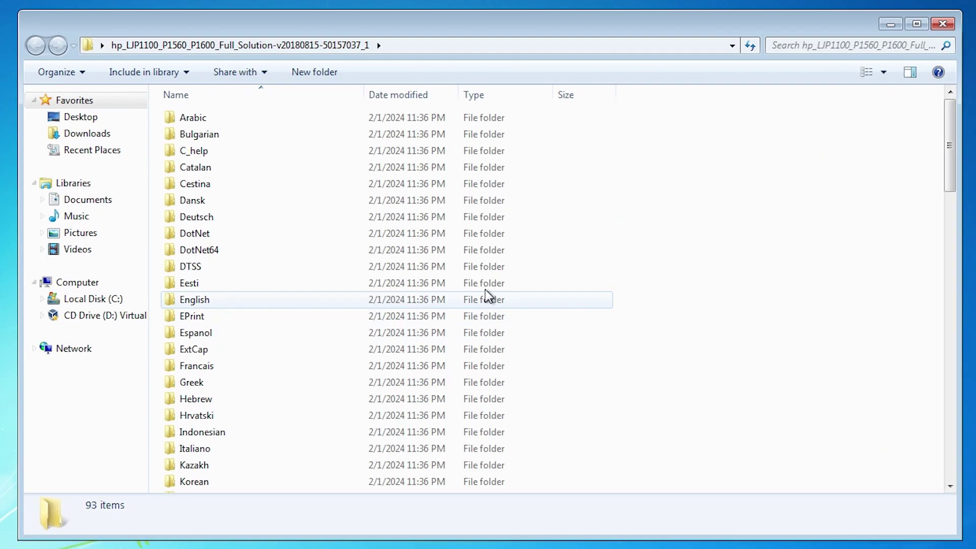
{"action": "scroll", "coordinate": [485, 288], "scroll_direction": "down", "scroll_amount": 15}
{"action": "scroll", "coordinate": [449, 323], "scroll_direction": "down", "scroll_amount": 7}
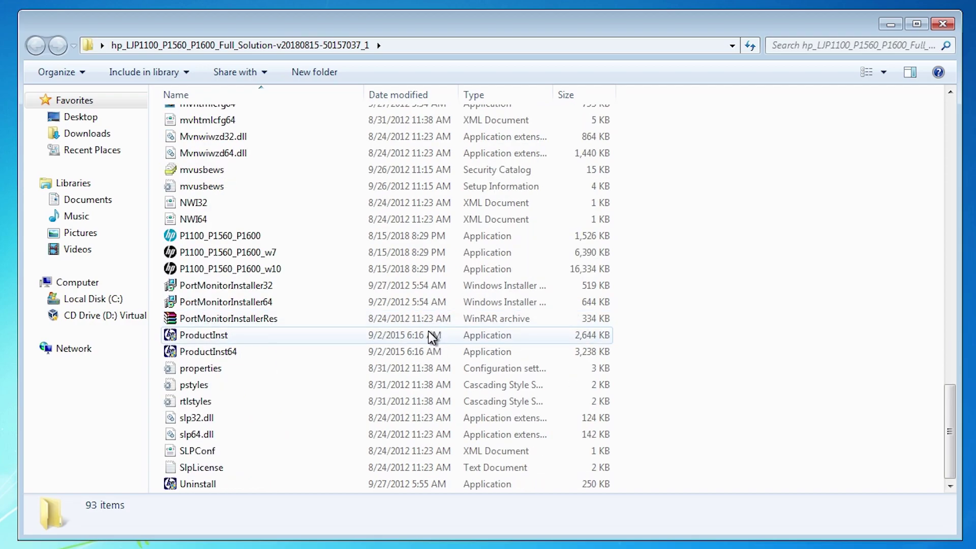
{"action": "left_click", "coordinate": [942, 24]}
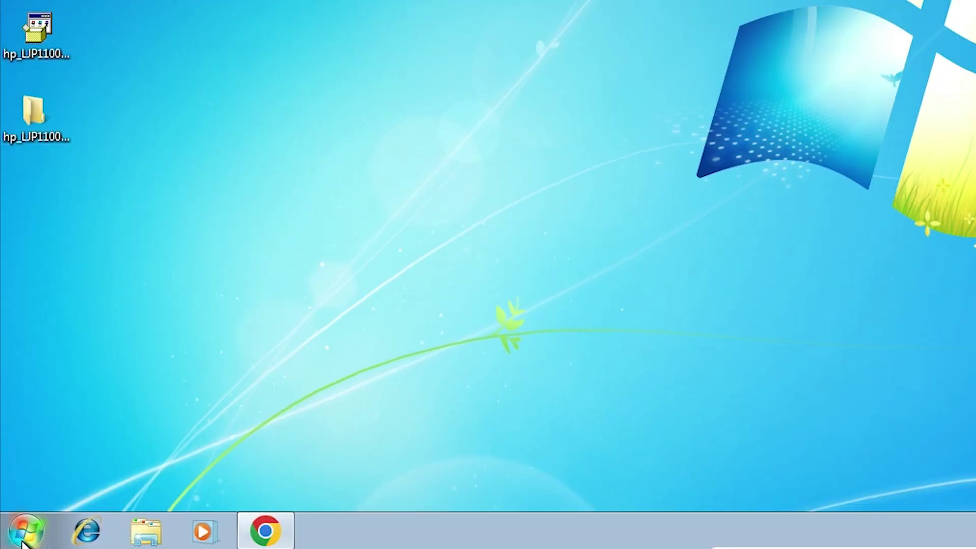
Step: Open Devices and Printers from the Control Panel and start the Add Printer wizard
{"action": "left_click", "coordinate": [24, 533]}
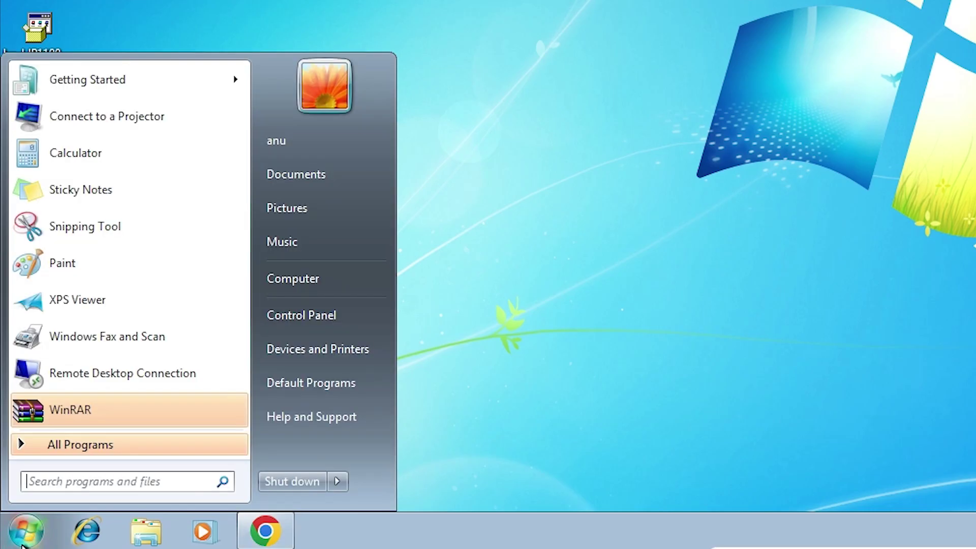
{"action": "left_click", "coordinate": [321, 320]}
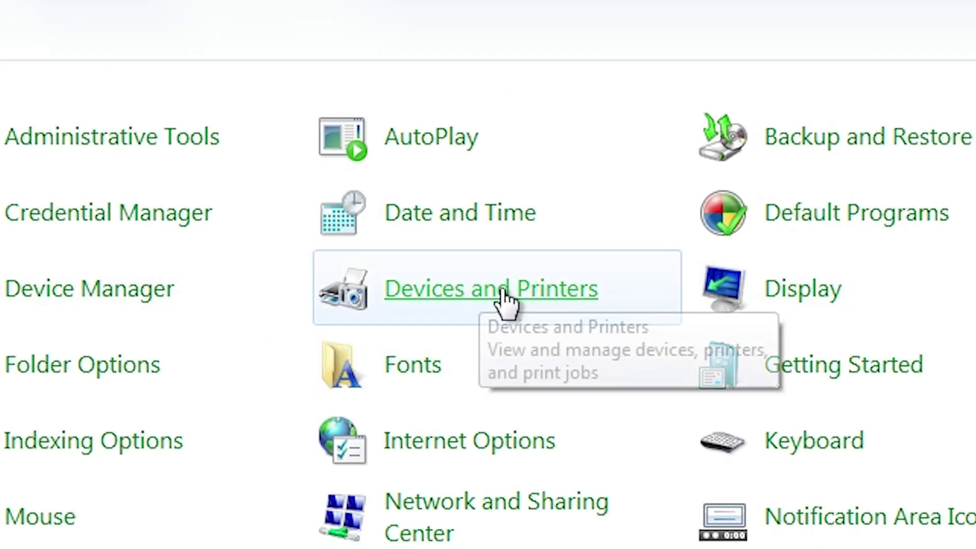
{"action": "left_click", "coordinate": [538, 303]}
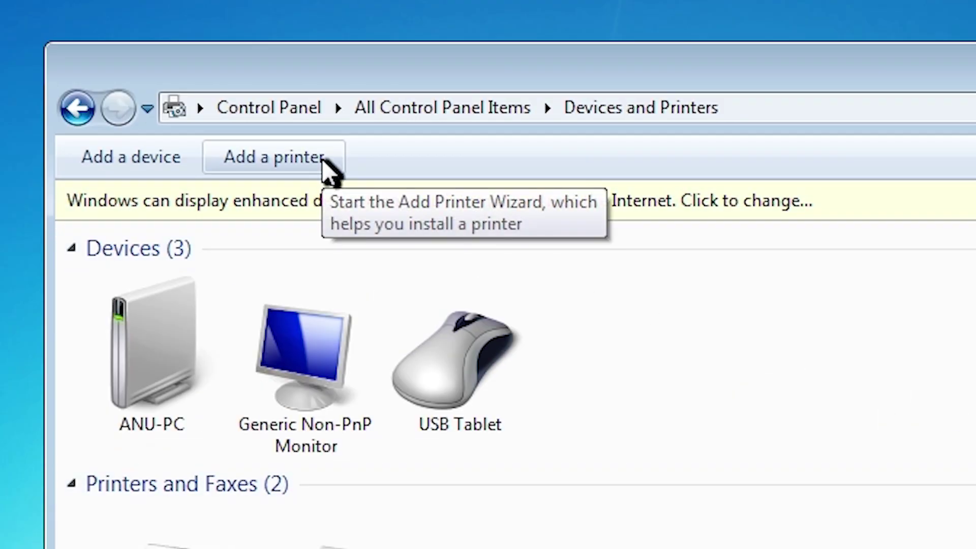
{"action": "left_click", "coordinate": [322, 159]}
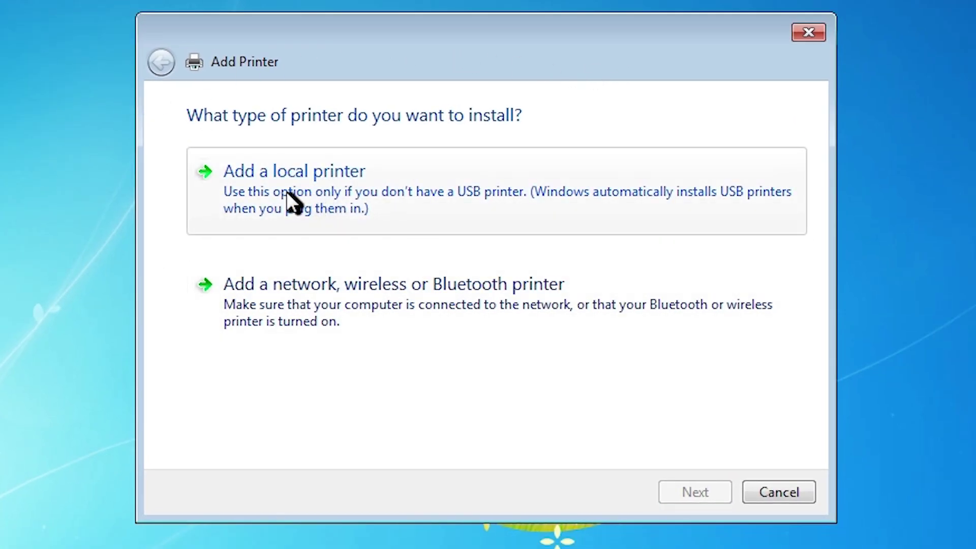
Step: Choose to add a local printer on the existing port USB_001 (Local Port) and proceed to driver selection
{"action": "left_click", "coordinate": [287, 192]}
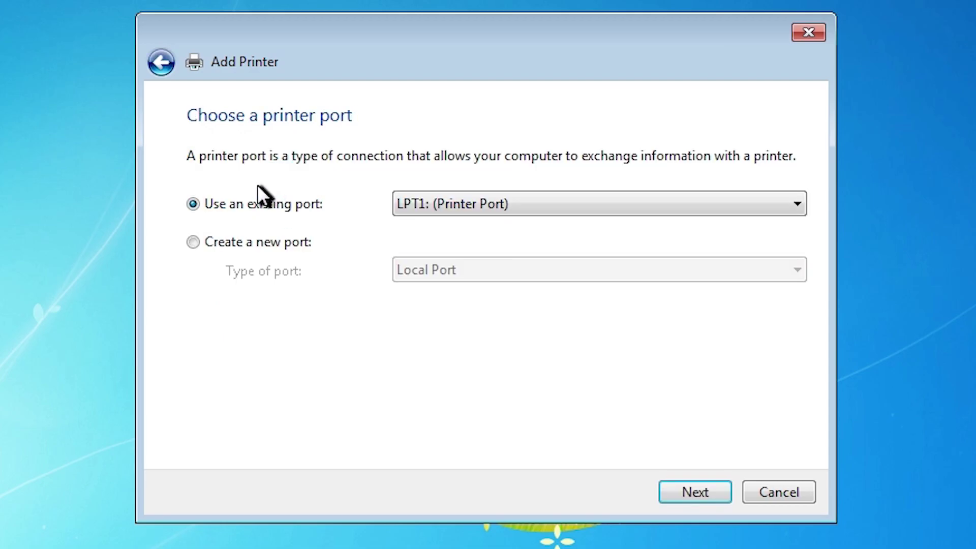
{"action": "left_click", "coordinate": [474, 207]}
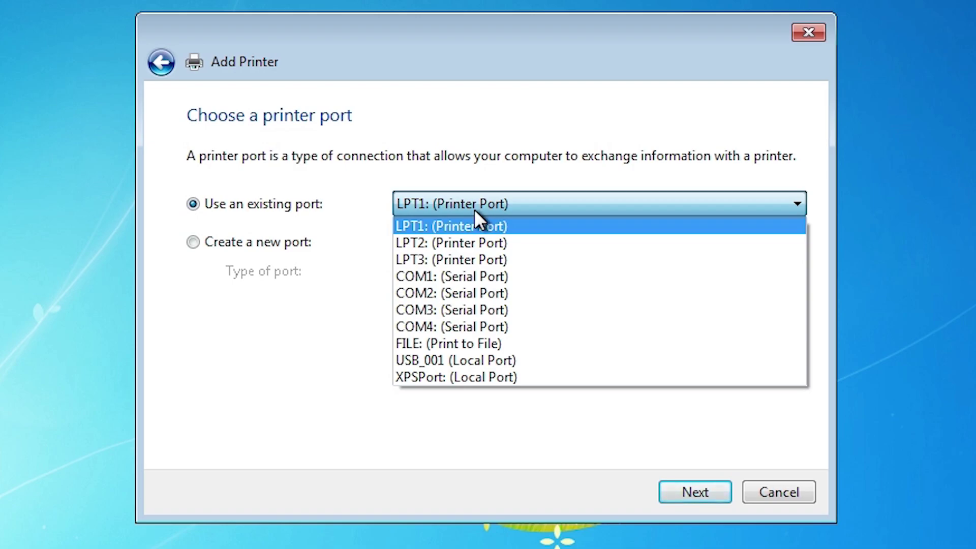
{"action": "left_click", "coordinate": [508, 361]}
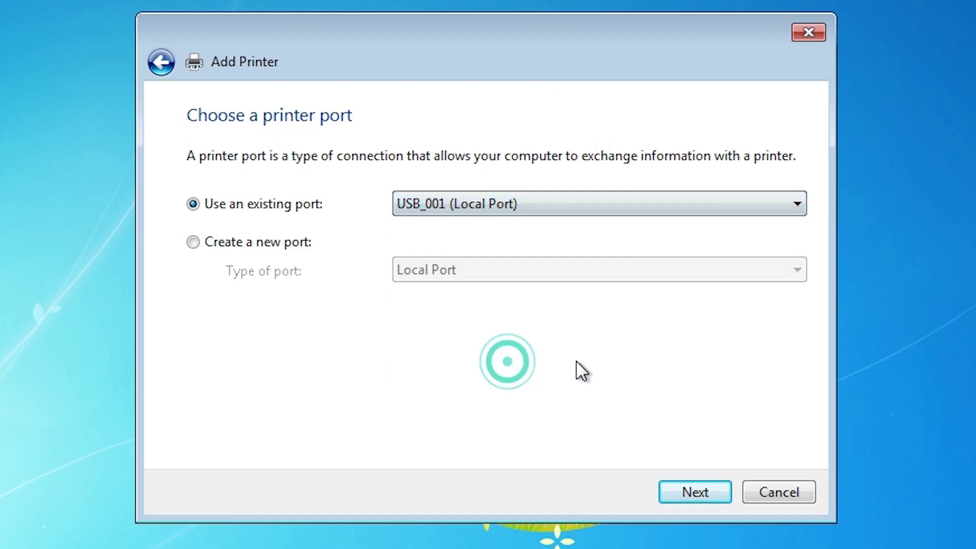
{"action": "left_click", "coordinate": [712, 487]}
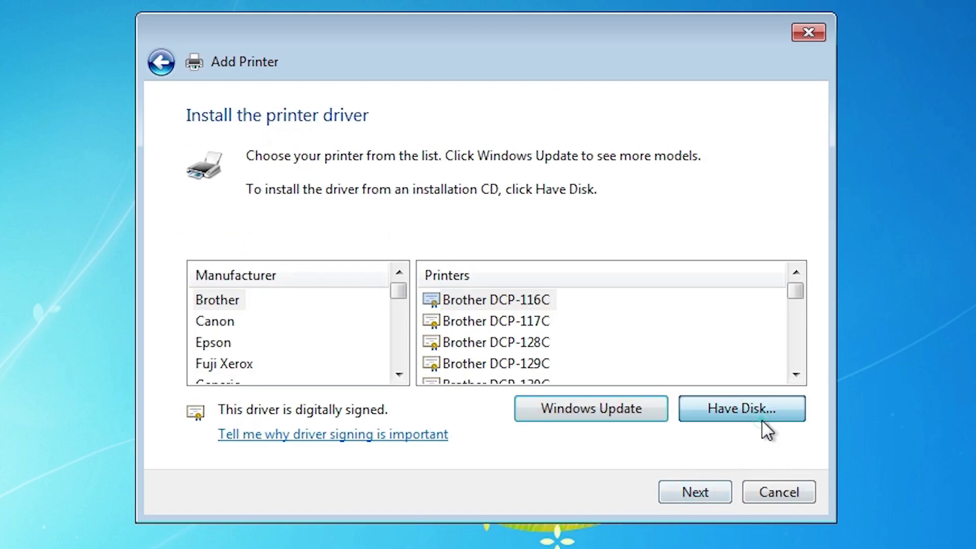
Step: Load the driver from disk using the Autorun setup information file in the extracted hp_LJP1100_P1560_P1600_Full_Solution-v2 folder on the desktop
{"action": "left_click", "coordinate": [741, 414]}
{"action": "left_click", "coordinate": [667, 381]}
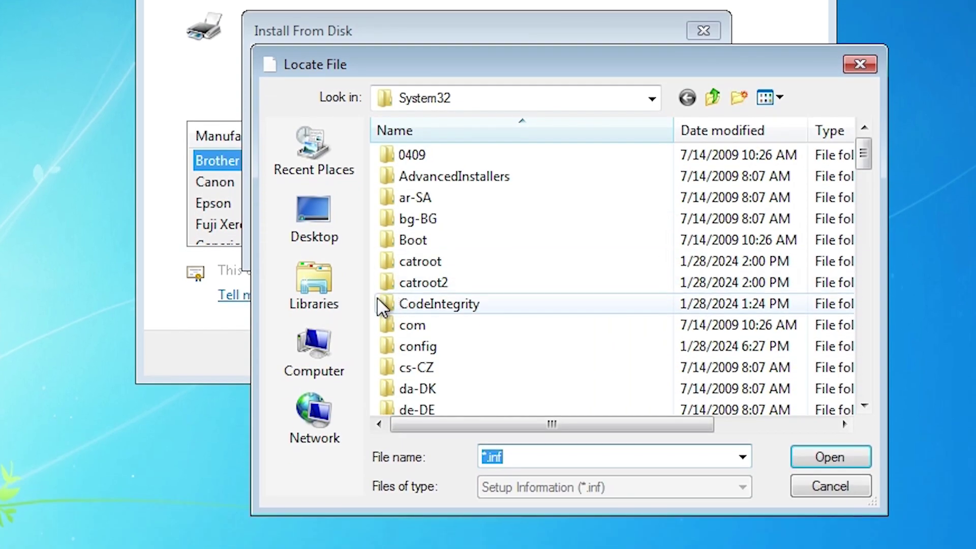
{"action": "left_click", "coordinate": [330, 234]}
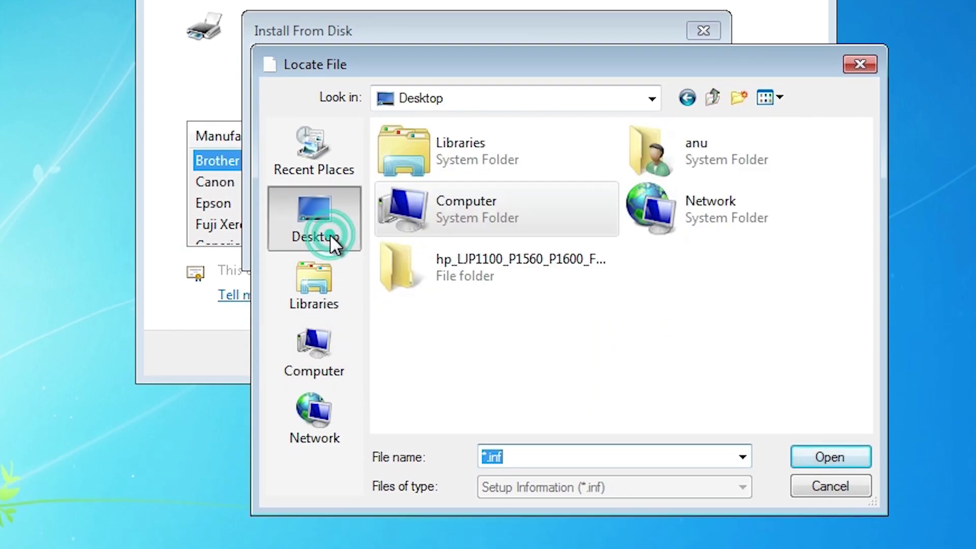
{"action": "double_click", "coordinate": [472, 265]}
{"action": "scroll", "coordinate": [475, 261], "scroll_direction": "down", "scroll_amount": 10}
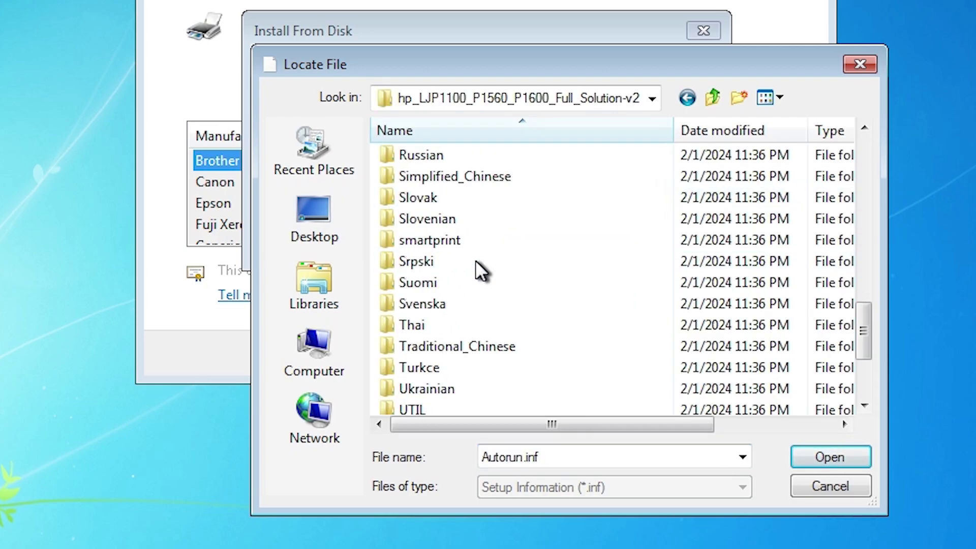
{"action": "left_click", "coordinate": [424, 347]}
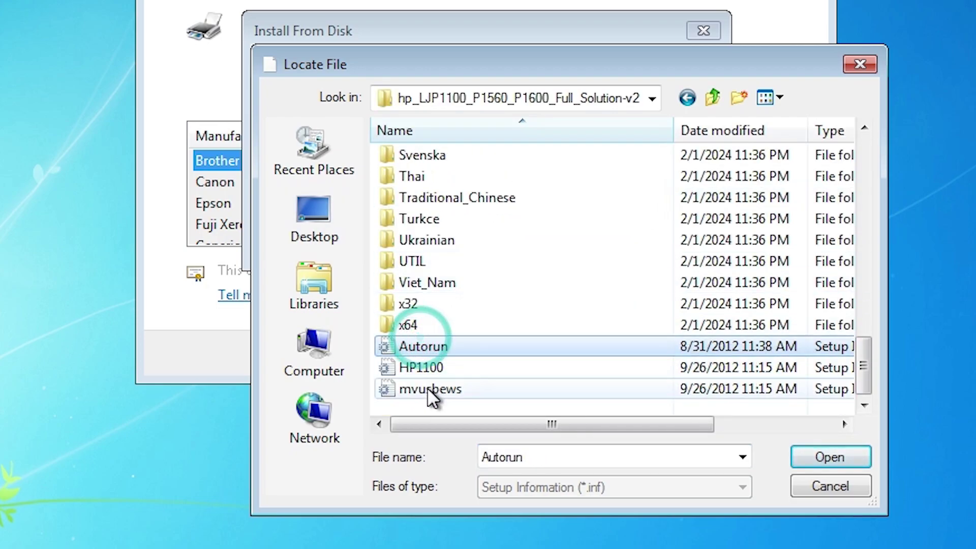
{"action": "left_click", "coordinate": [430, 390]}
{"action": "left_click", "coordinate": [429, 351]}
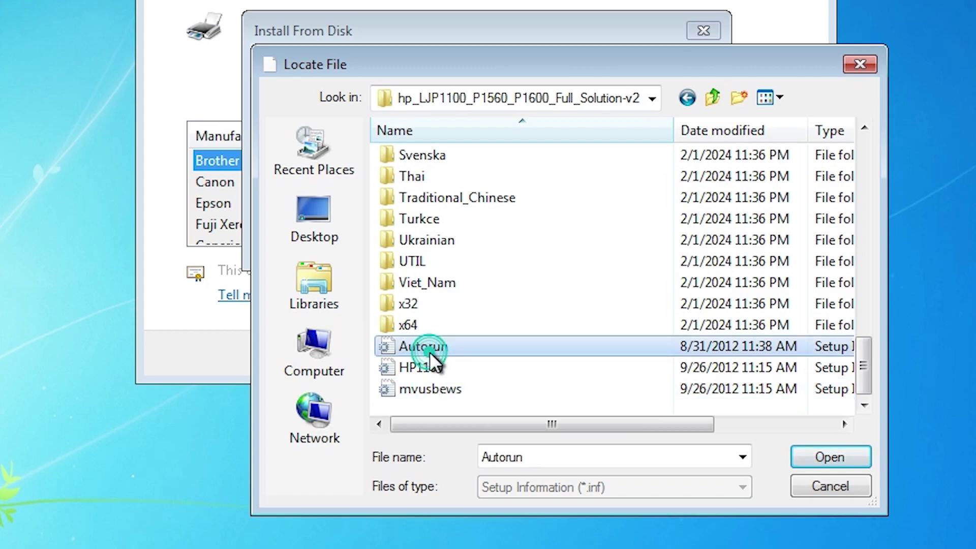
{"action": "left_click", "coordinate": [824, 456]}
{"action": "left_click", "coordinate": [671, 84]}
Step: Install the HP LaserJet Professional P1108 model under its default printer name and finish the wizard without printing a test page
{"action": "left_click", "coordinate": [303, 364]}
{"action": "scroll", "coordinate": [303, 364], "scroll_direction": "down", "scroll_amount": 1}
{"action": "scroll", "coordinate": [344, 346], "scroll_direction": "down", "scroll_amount": 2}
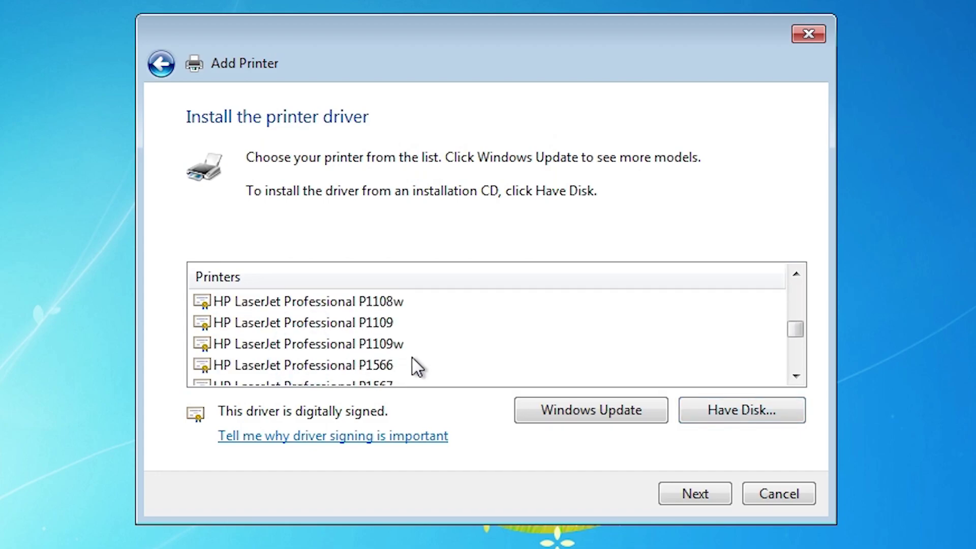
{"action": "scroll", "coordinate": [367, 339], "scroll_direction": "up", "scroll_amount": 1}
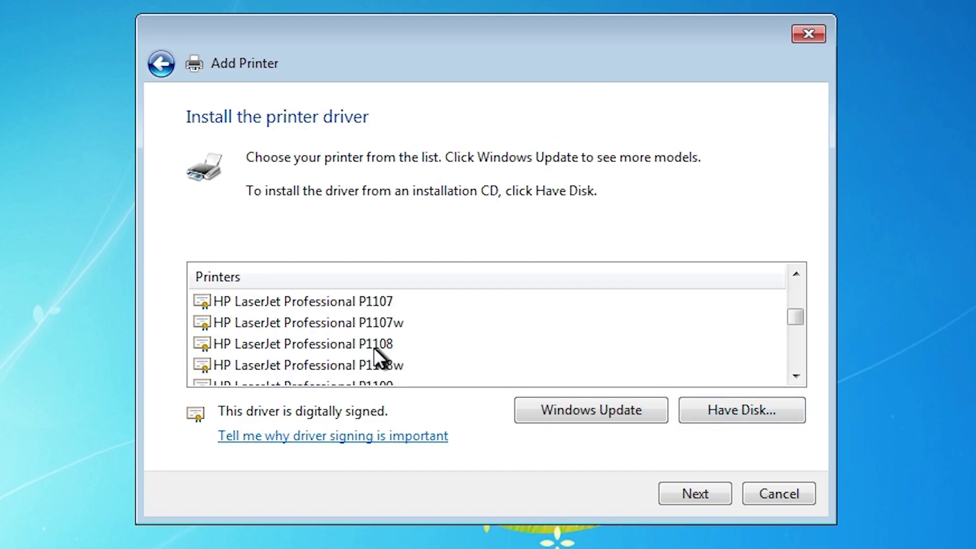
{"action": "left_click", "coordinate": [374, 346]}
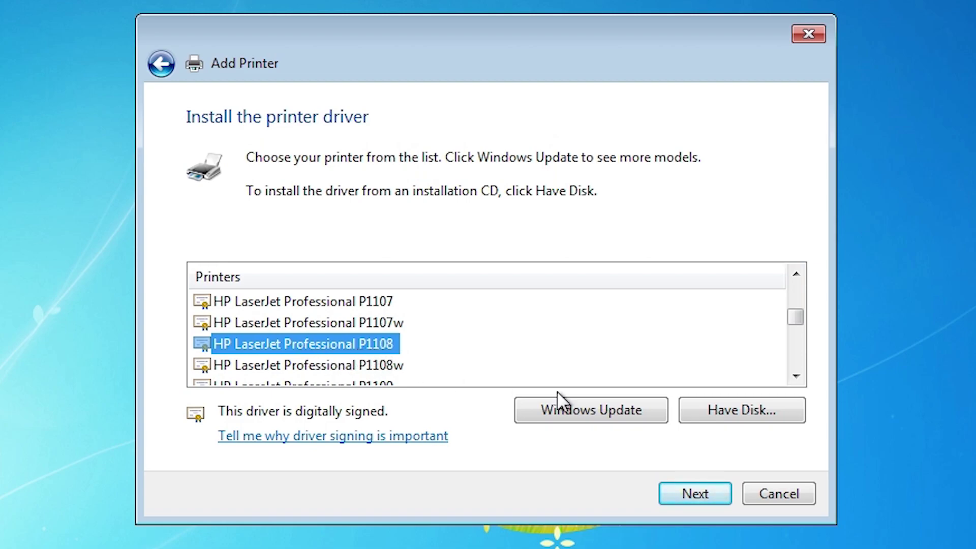
{"action": "left_click", "coordinate": [700, 492]}
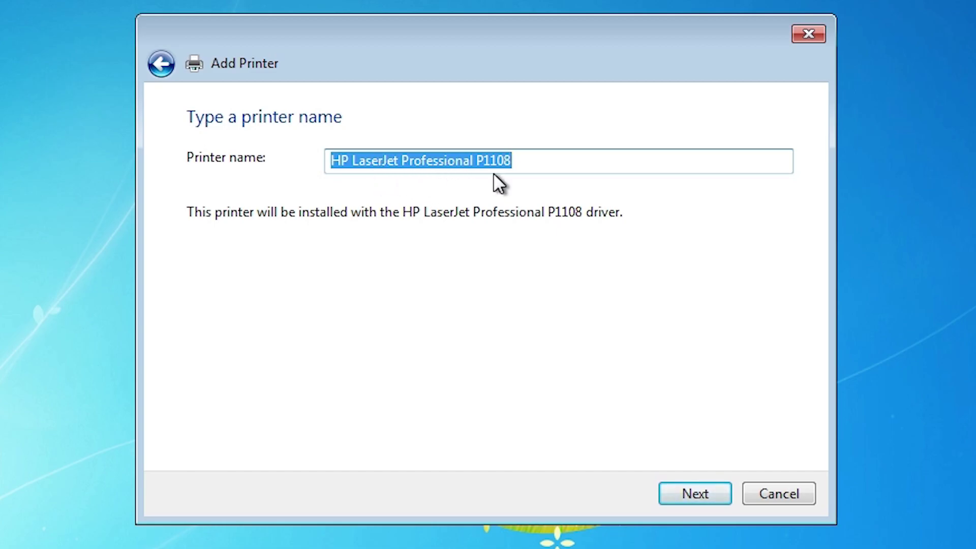
{"action": "left_click", "coordinate": [687, 493]}
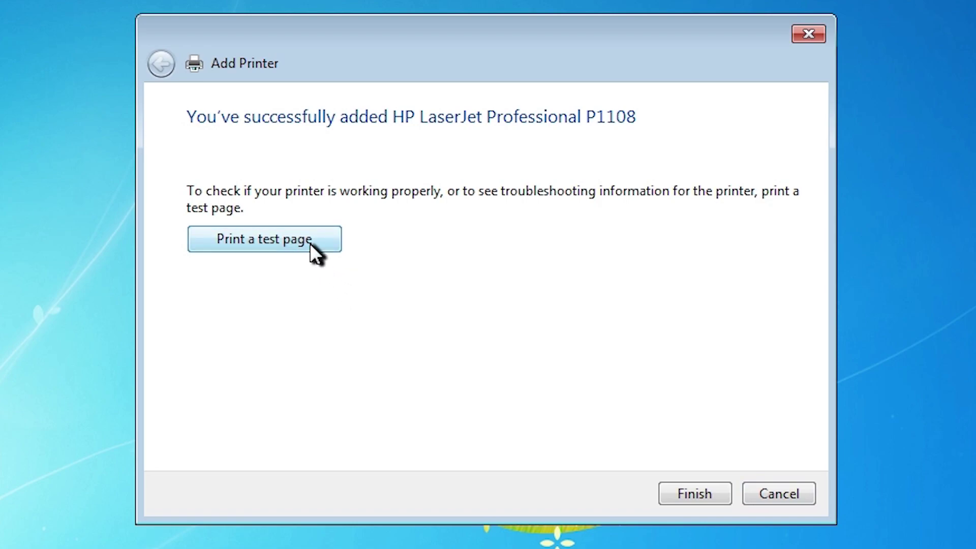
{"action": "left_click", "coordinate": [674, 492]}
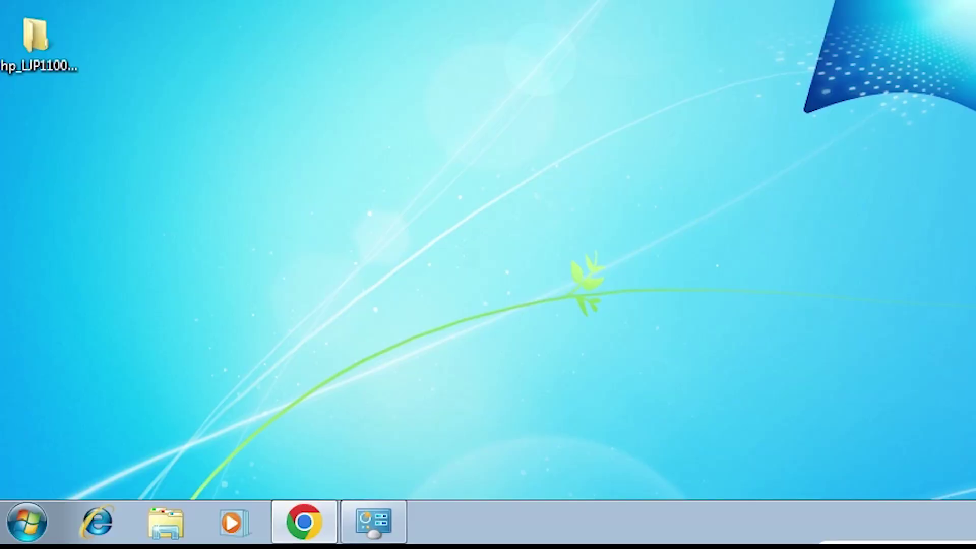
Step: Open Devices and Printers from the Control Panel to check for the newly added printer
{"action": "left_click", "coordinate": [34, 531]}
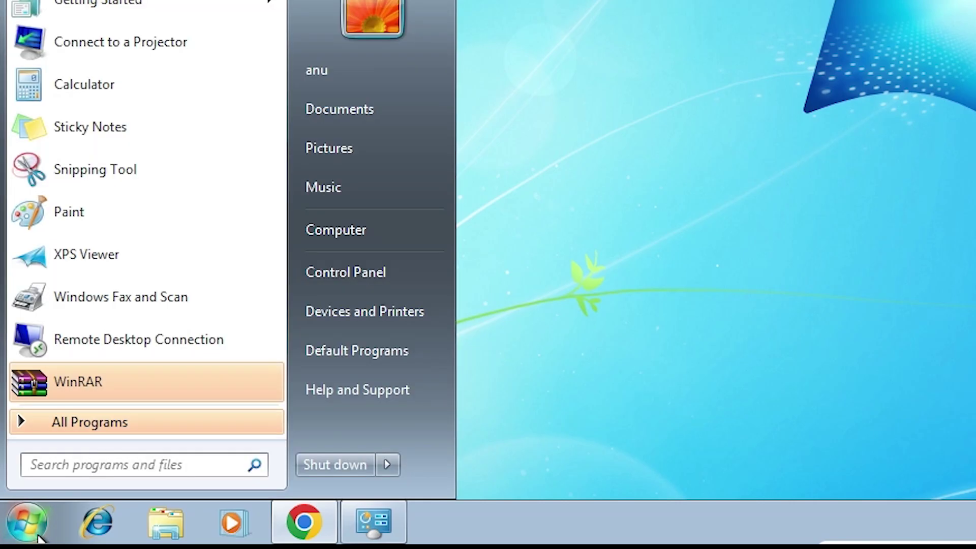
{"action": "left_click", "coordinate": [33, 532]}
{"action": "left_click", "coordinate": [32, 529]}
{"action": "left_click", "coordinate": [373, 282]}
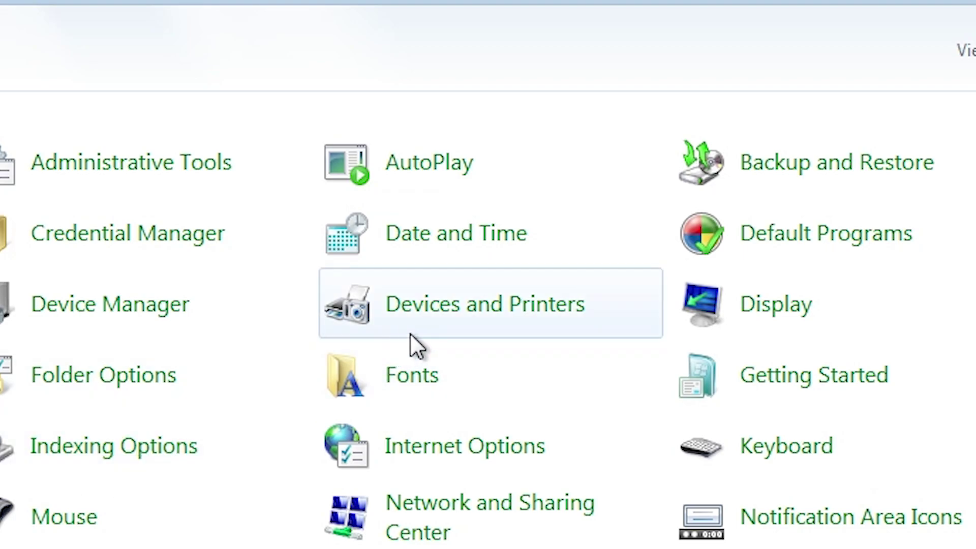
{"action": "left_click", "coordinate": [435, 321]}
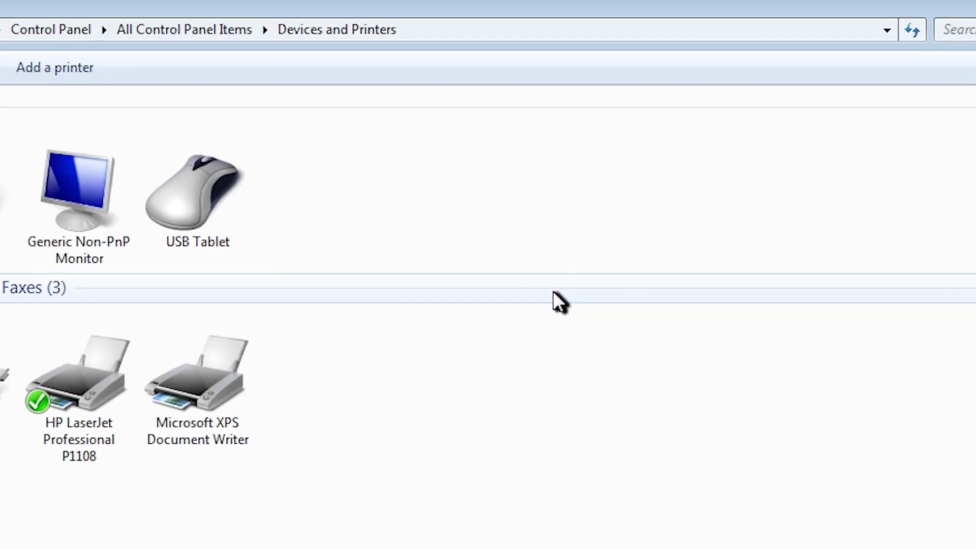